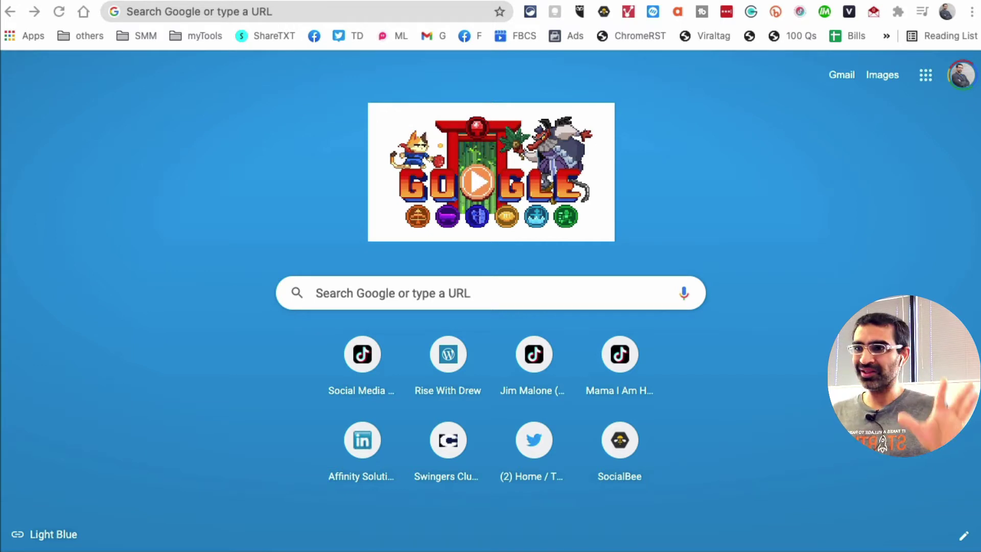
Step: Load Facebook Business Suite by entering business.facebook.com in Chrome's address bar
left_click(260, 15)
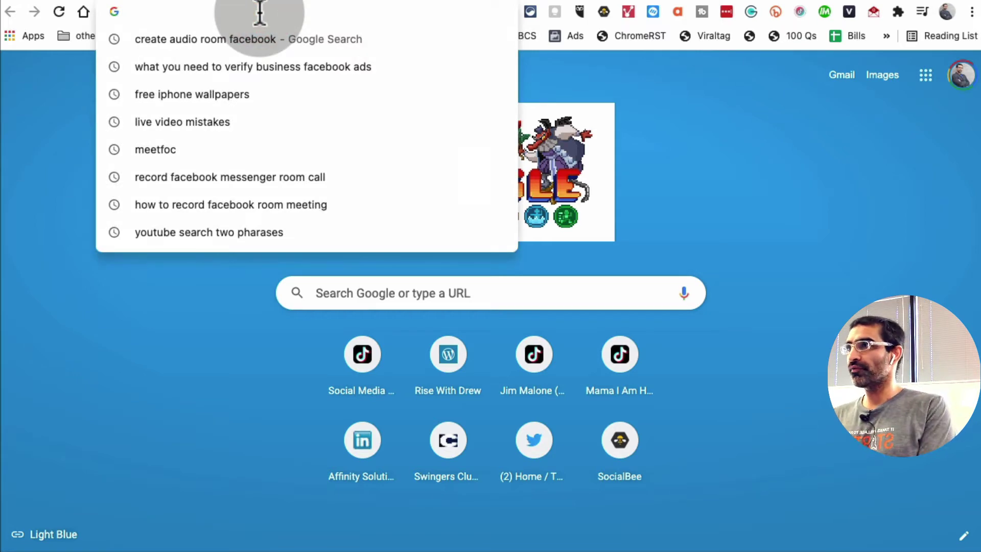
type("f")
key("BackSpace")
key("BackSpace")
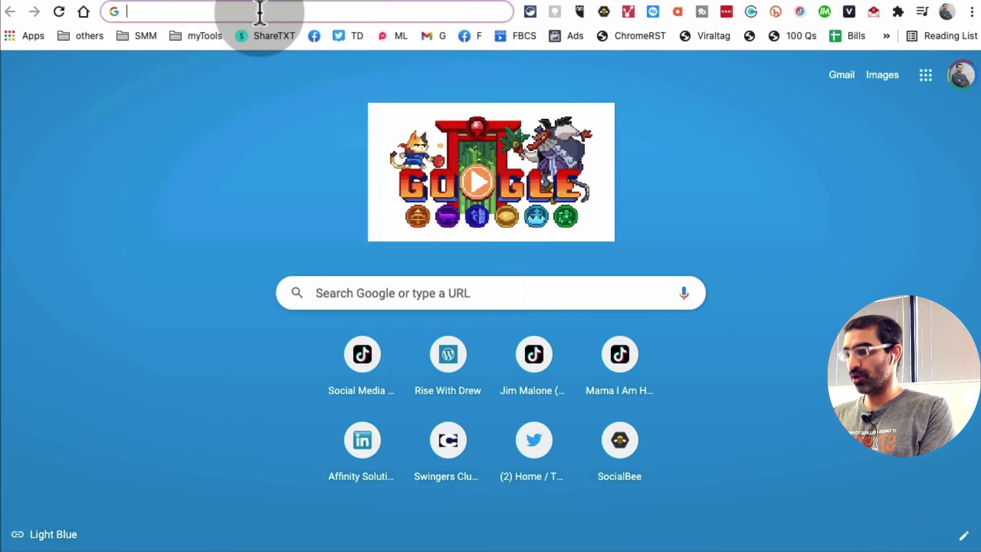
type("business.facebook.com")
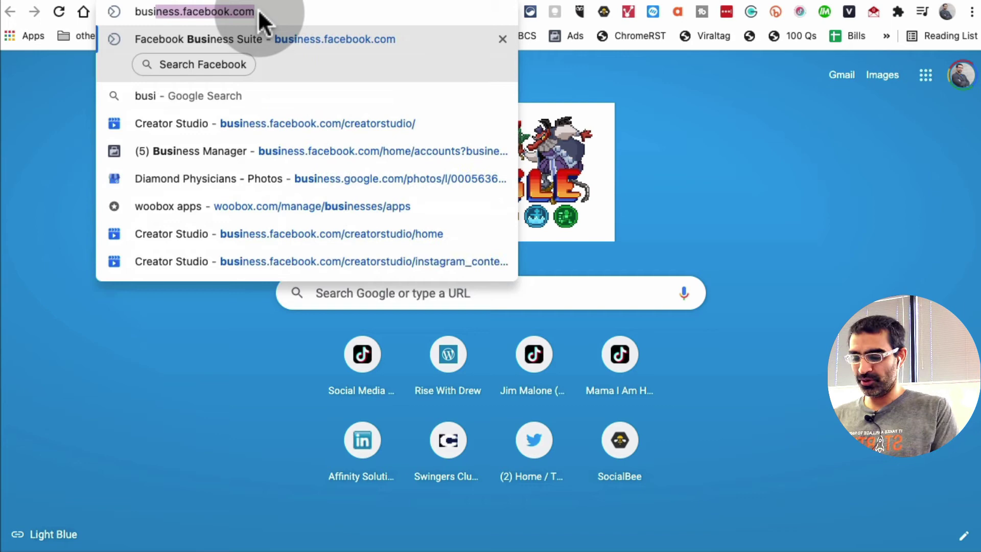
key("Right")
key("Return")
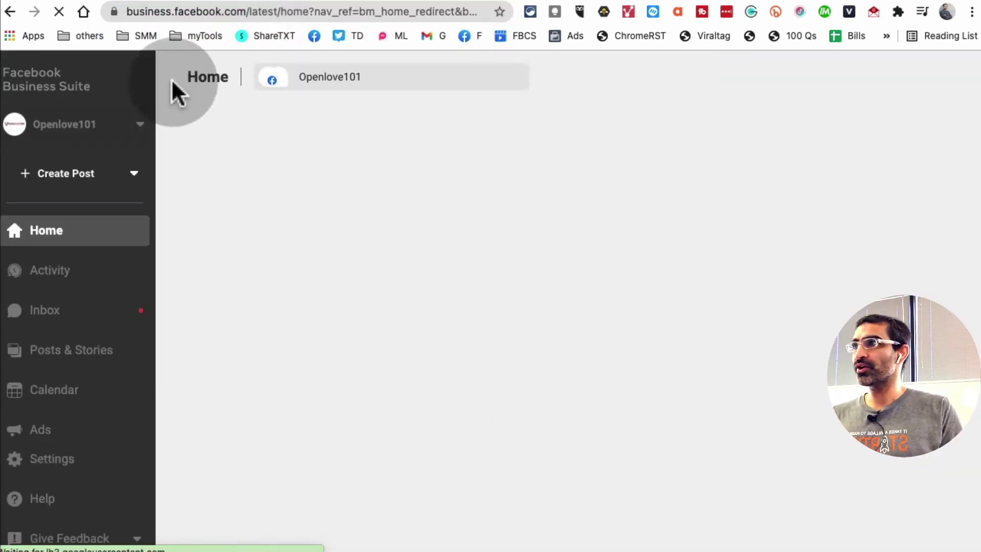
scroll(510, 193, "down", 2)
scroll(510, 193, "down", 2)
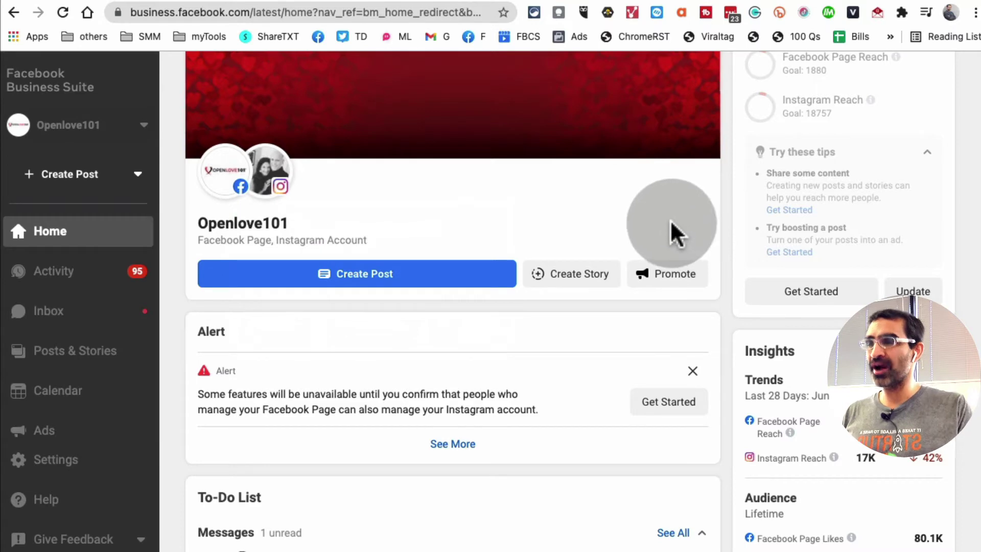
scroll(670, 230, "up", 3)
left_click(376, 81)
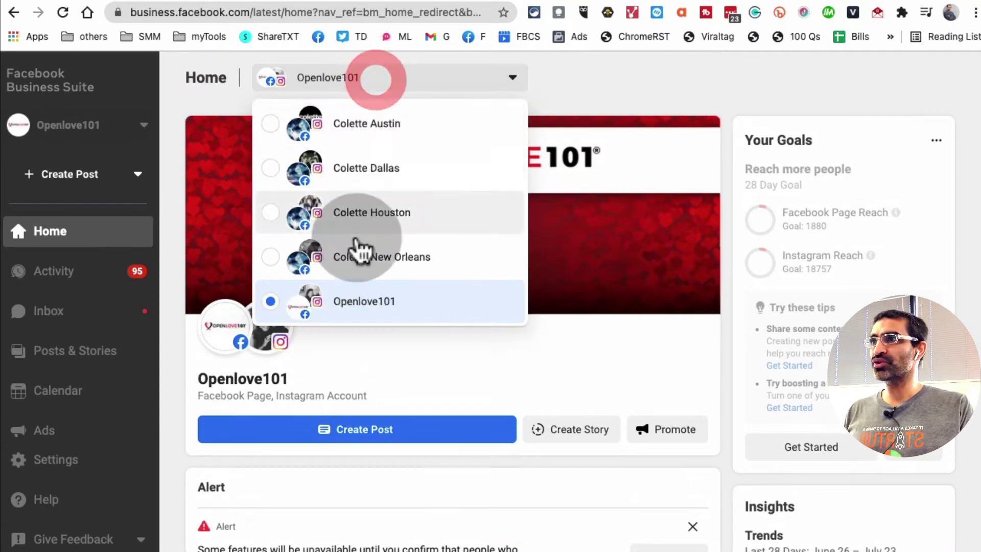
left_click(581, 72)
scroll(542, 117, "down", 5)
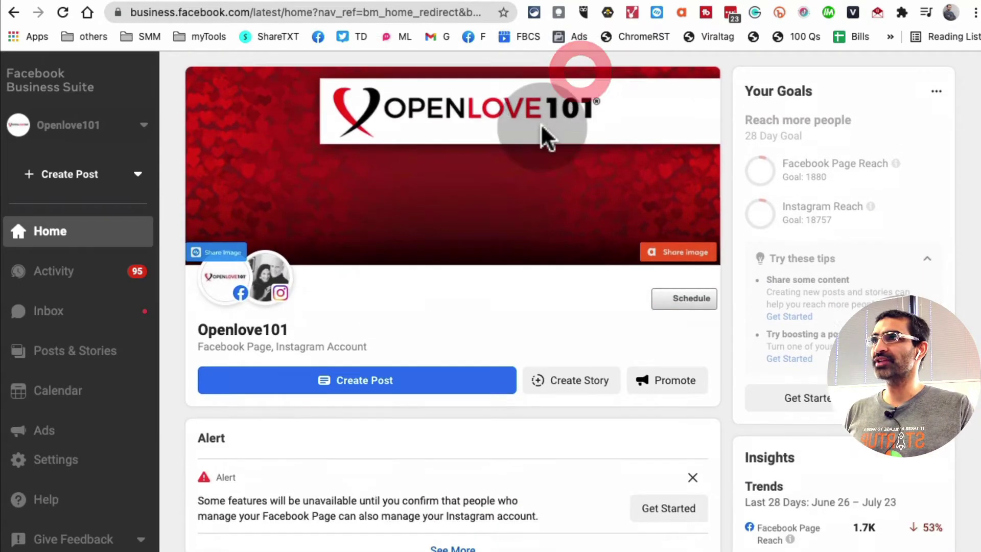
scroll(542, 121, "down", 1)
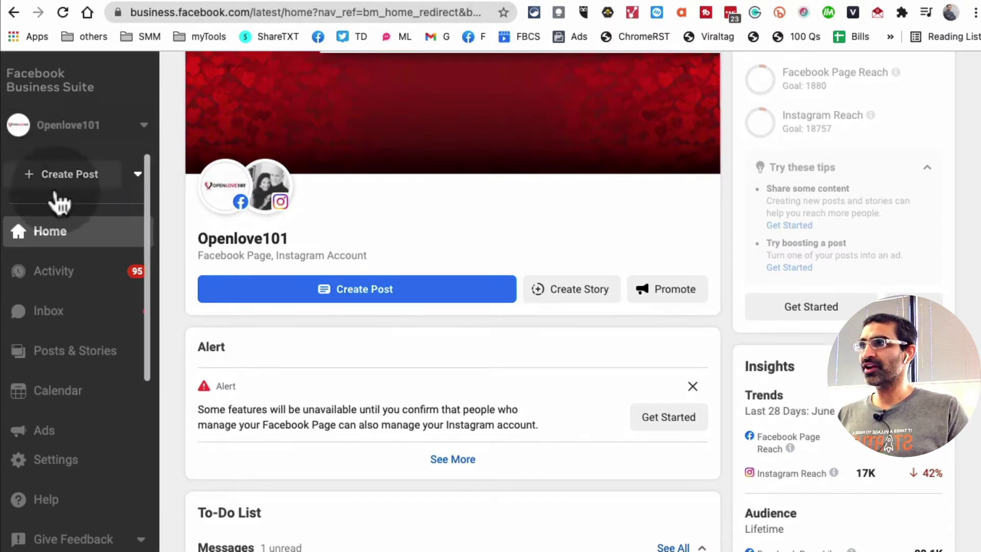
left_click(67, 176)
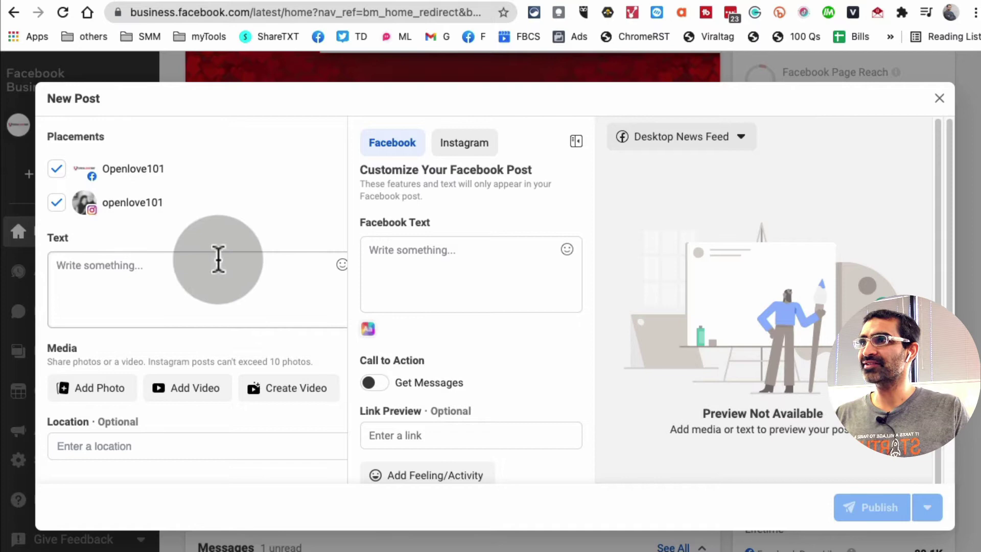
left_click(939, 98)
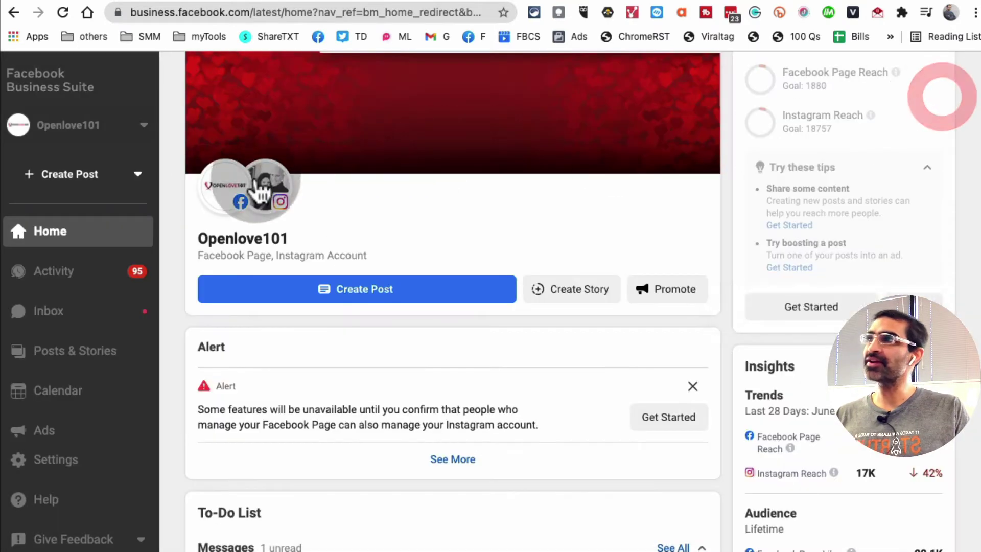
mouse_move(225, 195)
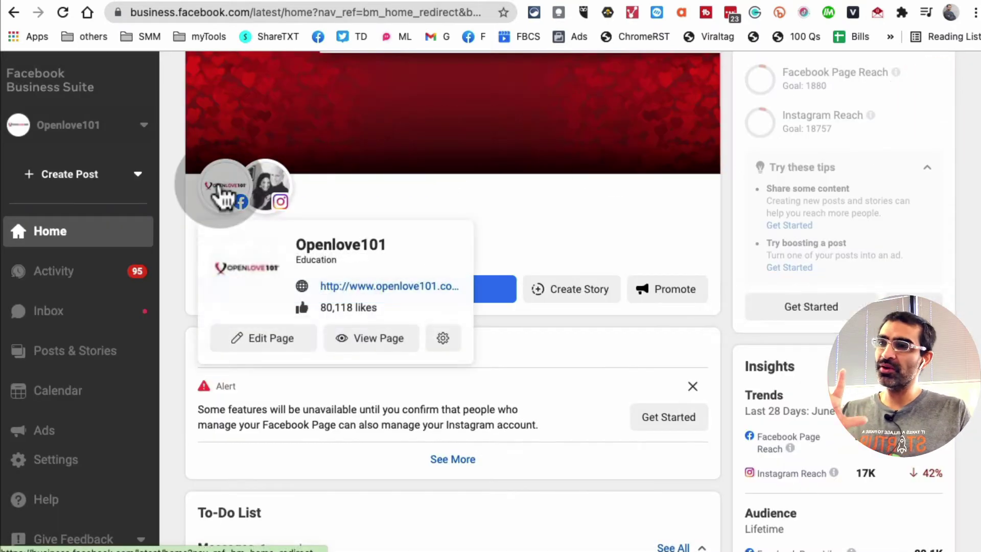
Step: Start a new story shared to both the Openlove101 Facebook page and Instagram
left_click(138, 174)
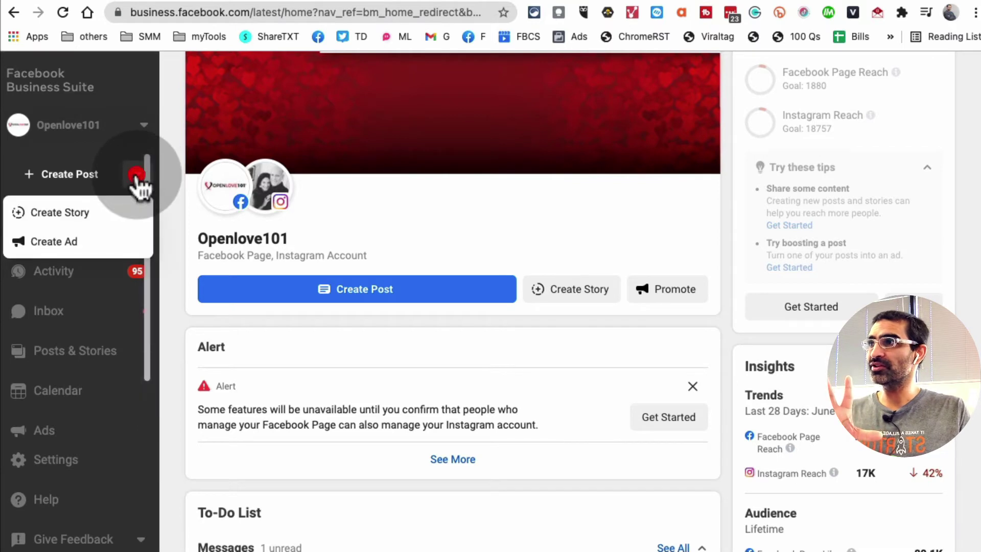
left_click(109, 219)
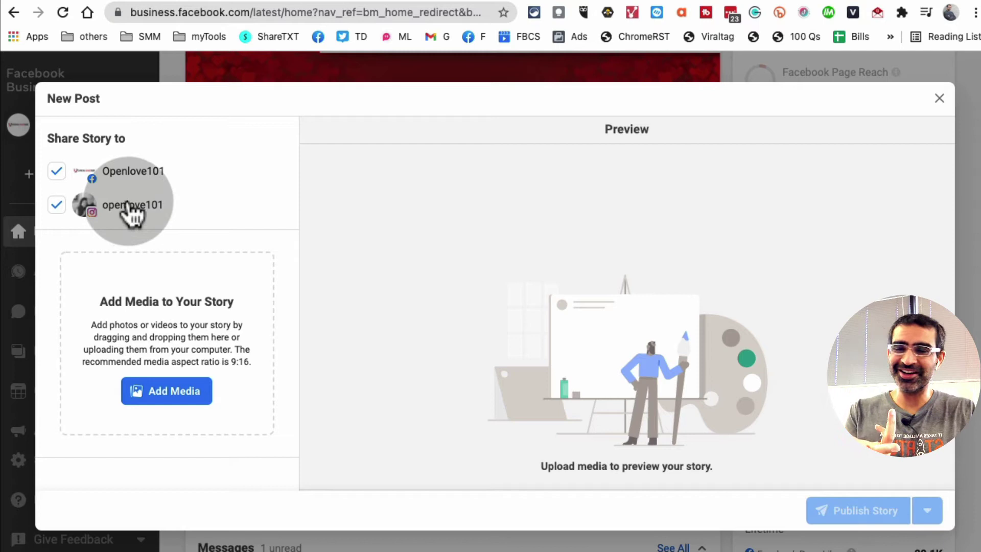
left_click(57, 172)
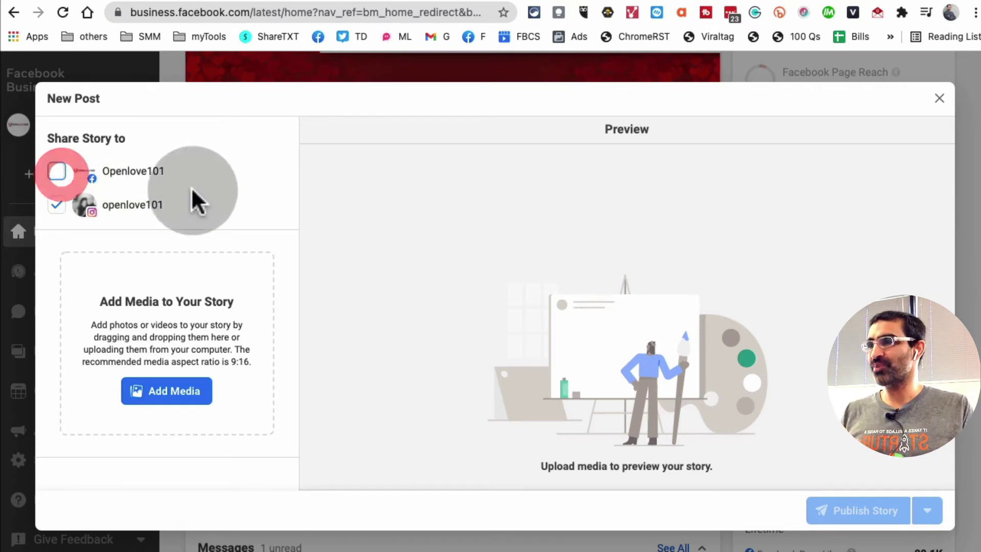
left_click(65, 173)
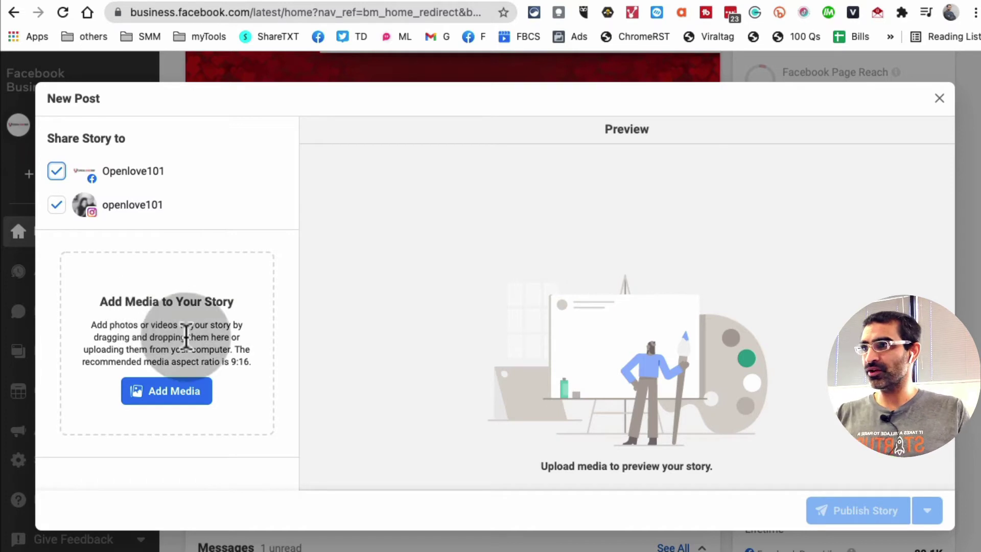
Step: Review the 9:16 aspect-ratio note and choose to add a photo from the computer
left_click_drag(252, 360, 193, 347)
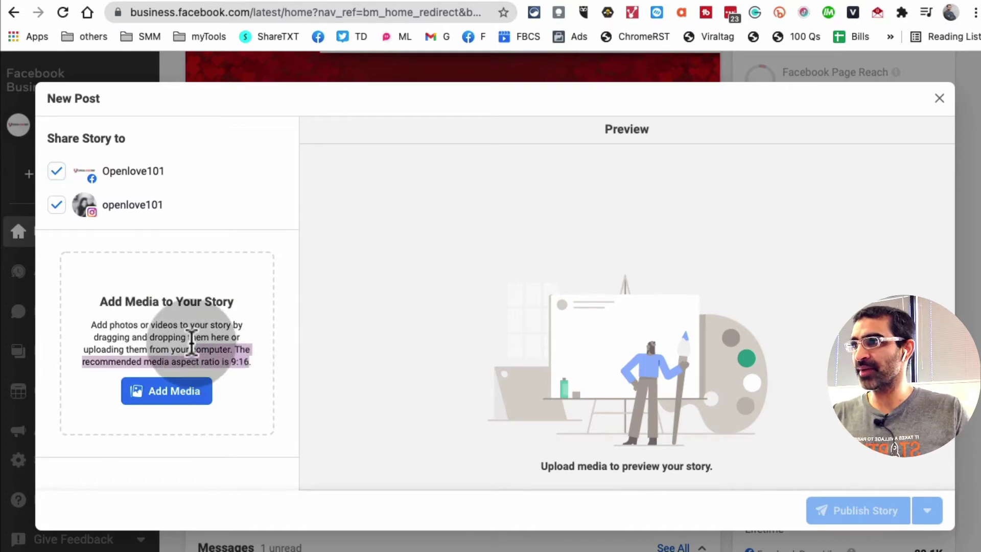
left_click(194, 339)
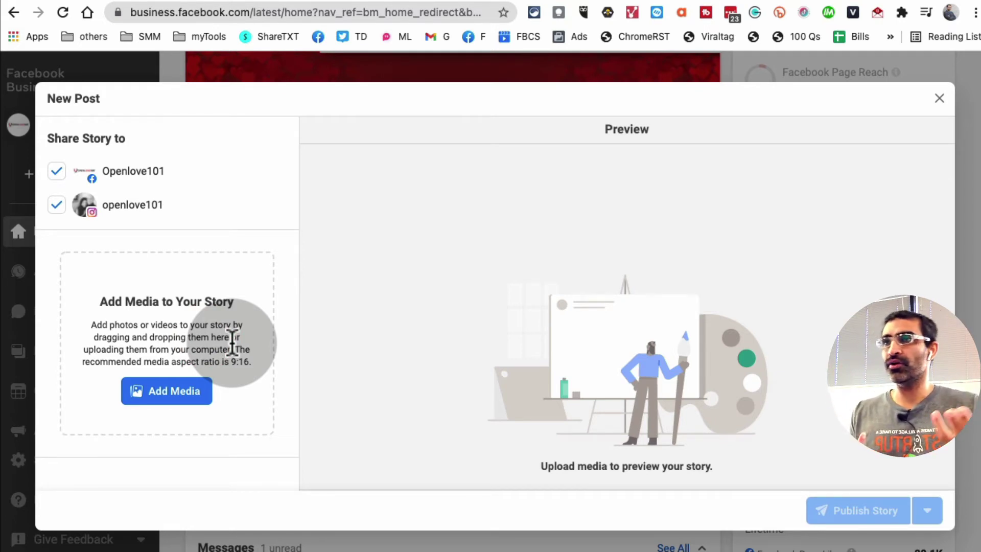
left_click(207, 395)
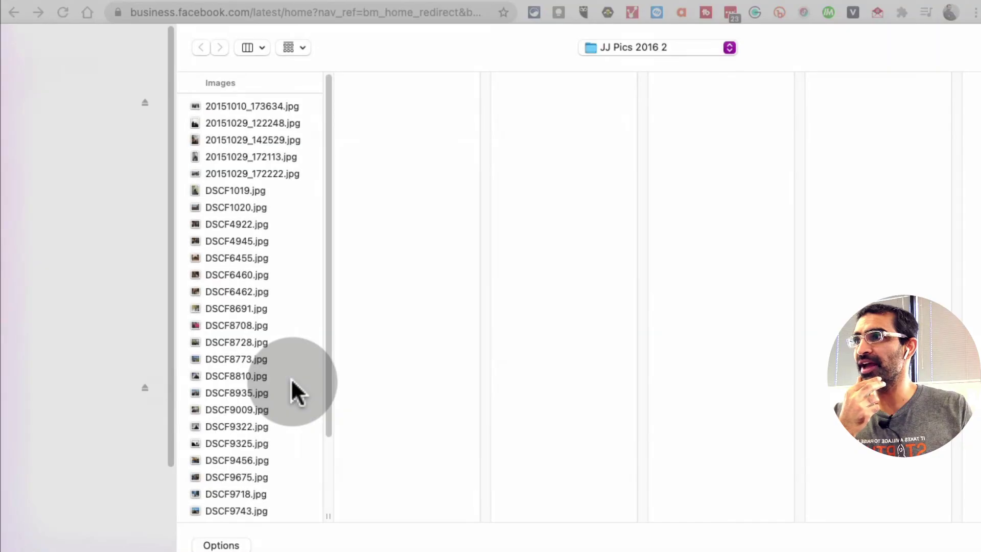
Step: Add DSCF8810.jpg from the JJ Pics 2016 2 folder to the story
left_click(573, 60)
left_click(447, 37)
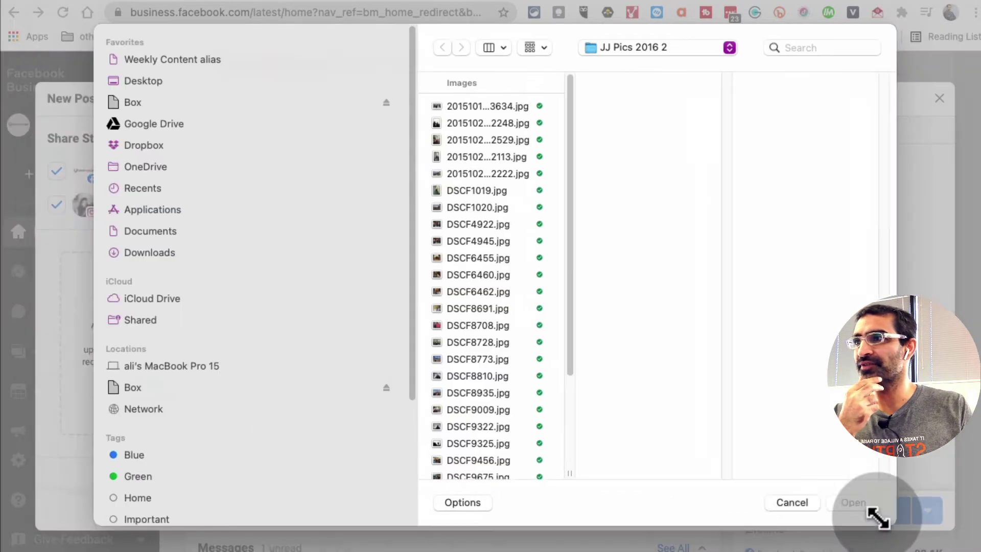
left_click_drag(876, 519, 912, 513)
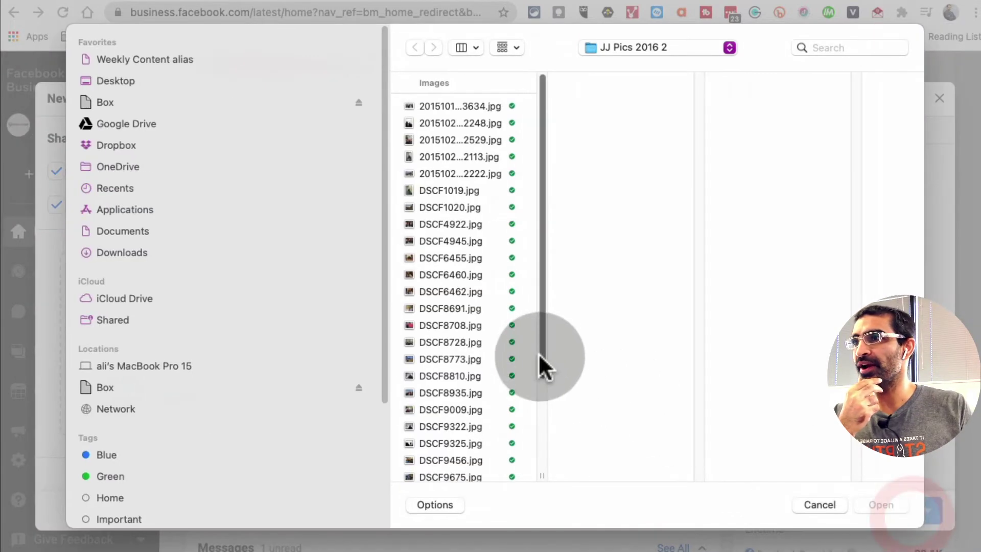
left_click(459, 371)
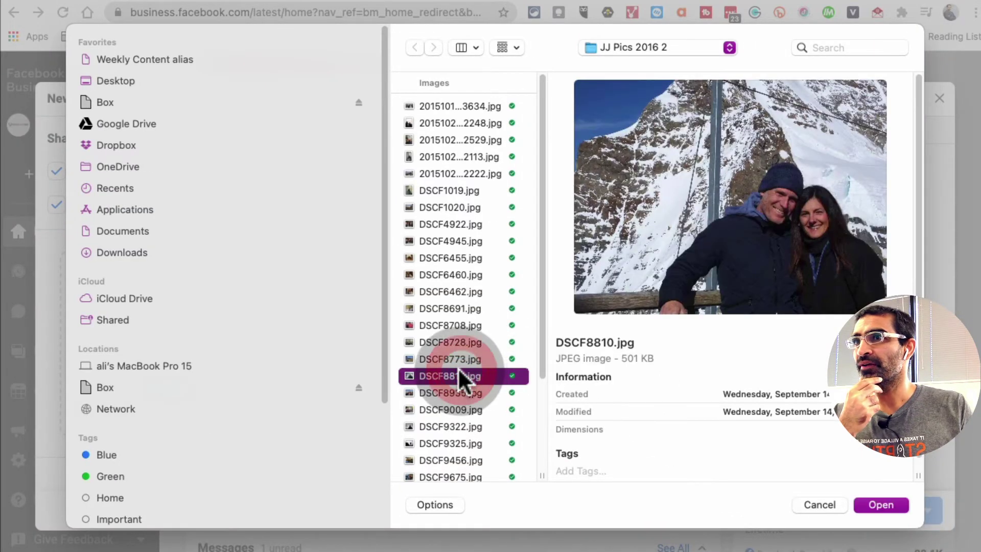
left_click_drag(541, 351, 541, 368)
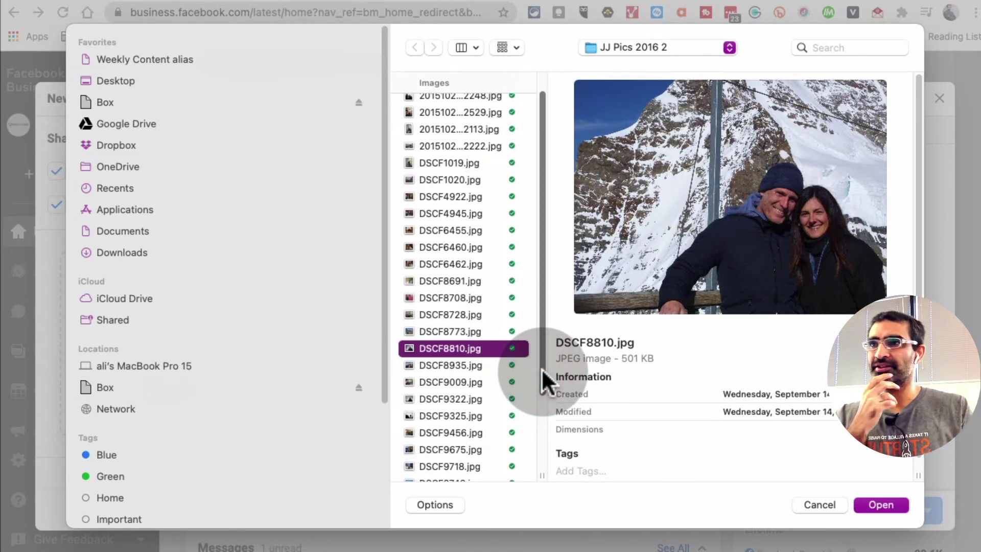
left_click(887, 502)
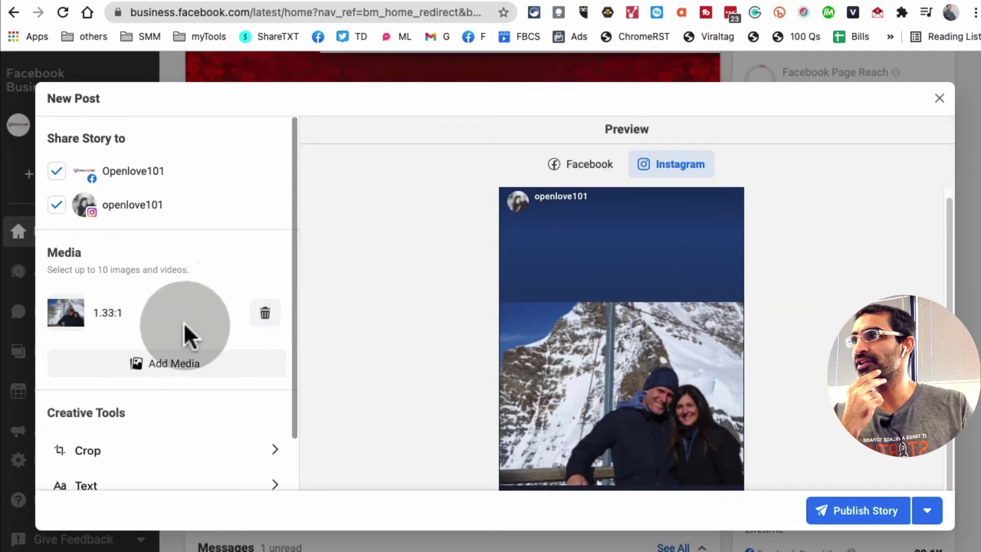
Step: Crop the photo to Fullscreen Vertical 9:16, framing the couple, and apply the crop
scroll(290, 265, "down", 3)
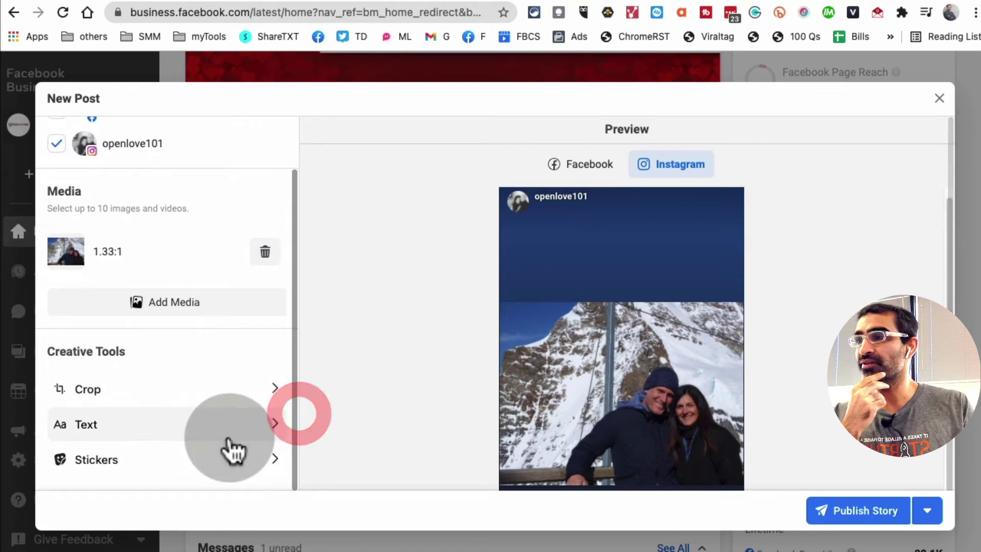
left_click(124, 391)
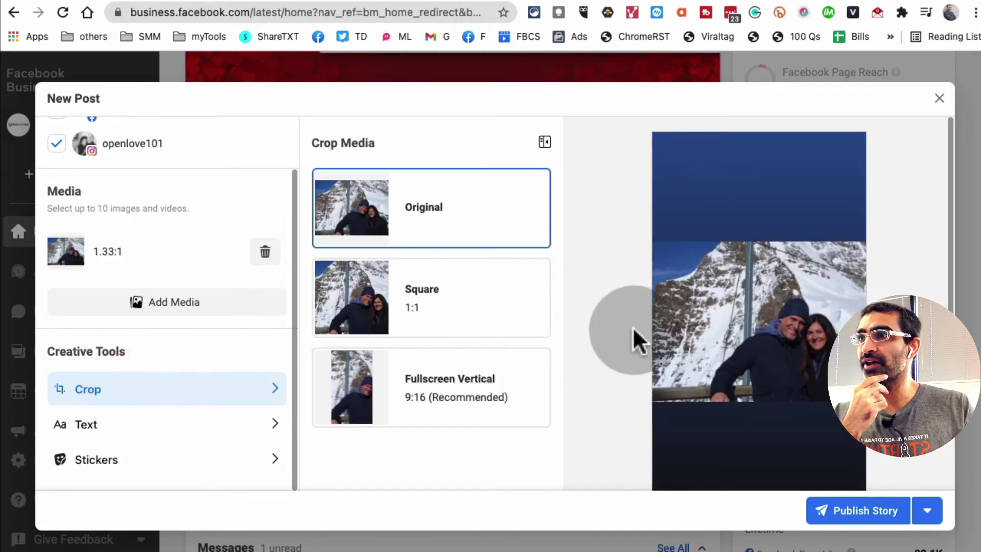
left_click(439, 400)
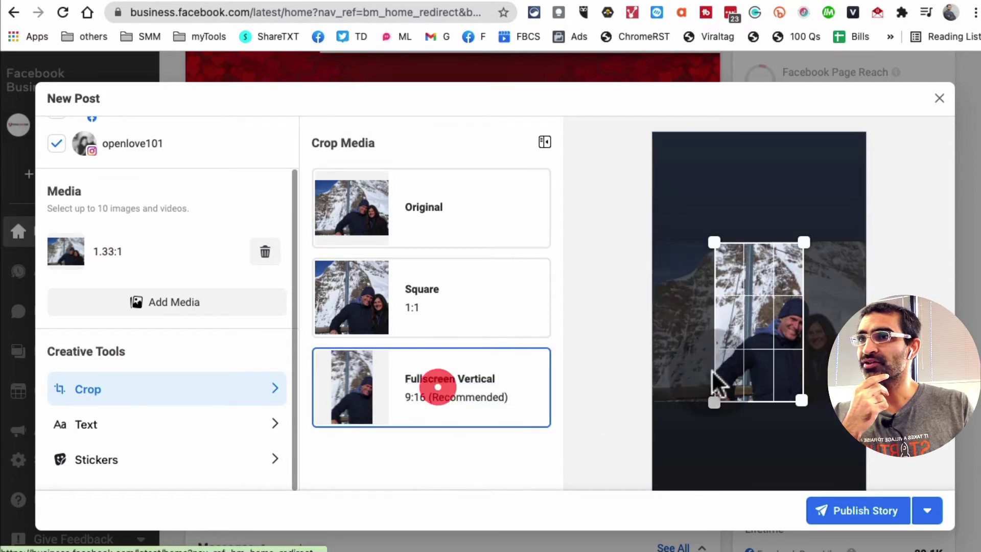
left_click_drag(771, 366, 799, 373)
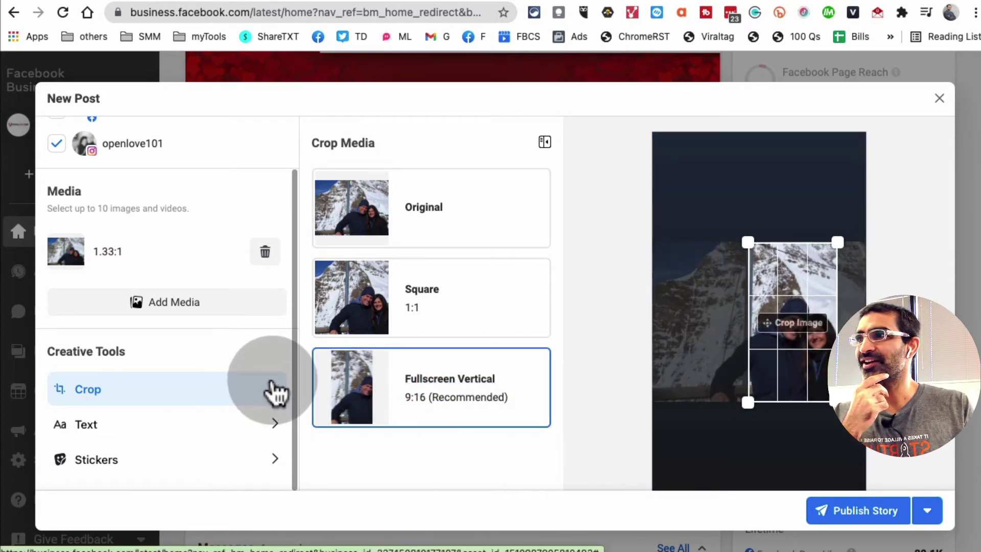
left_click(459, 213)
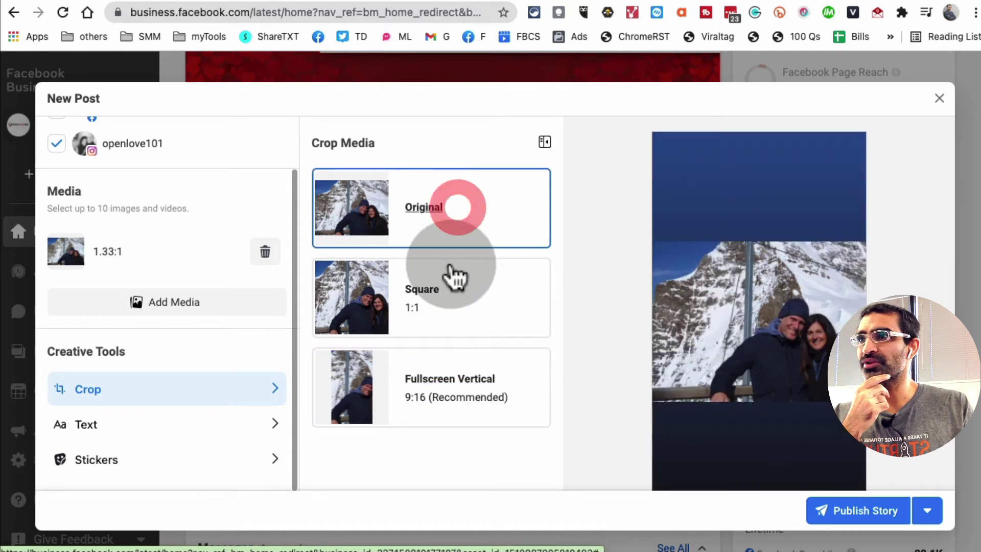
left_click(443, 305)
left_click_drag(800, 357, 811, 358)
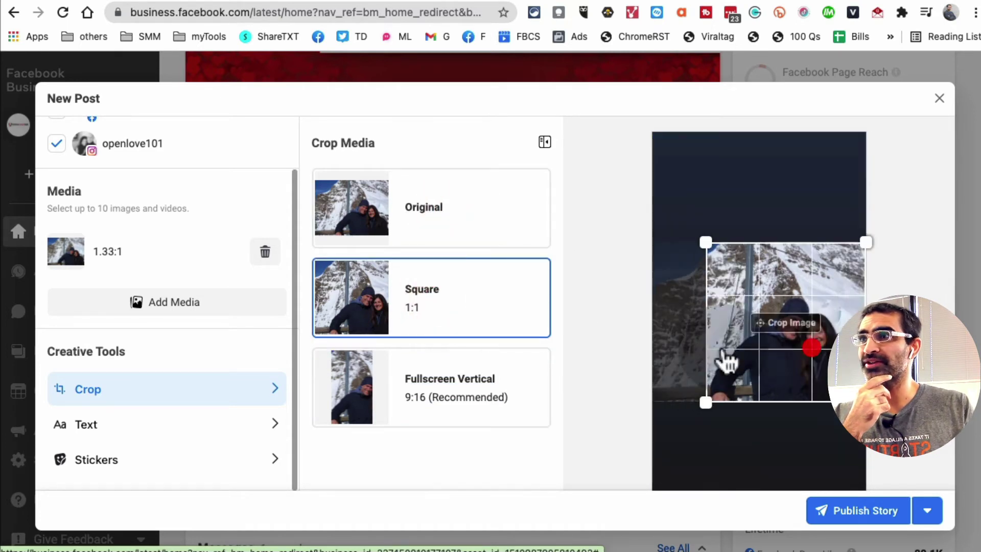
scroll(429, 397, "down", 3)
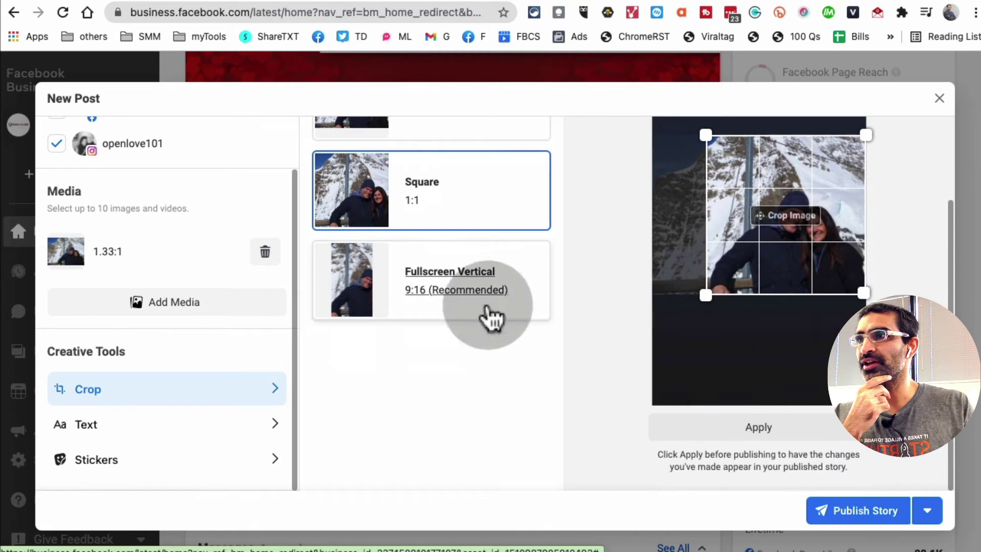
left_click(468, 282)
left_click_drag(752, 273, 790, 269)
left_click(772, 427)
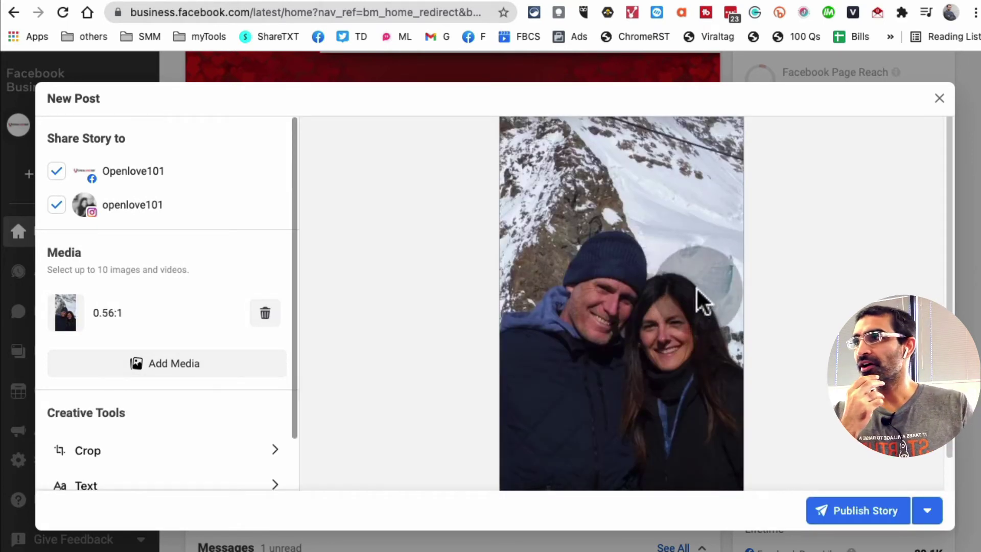
scroll(281, 281, "down", 2)
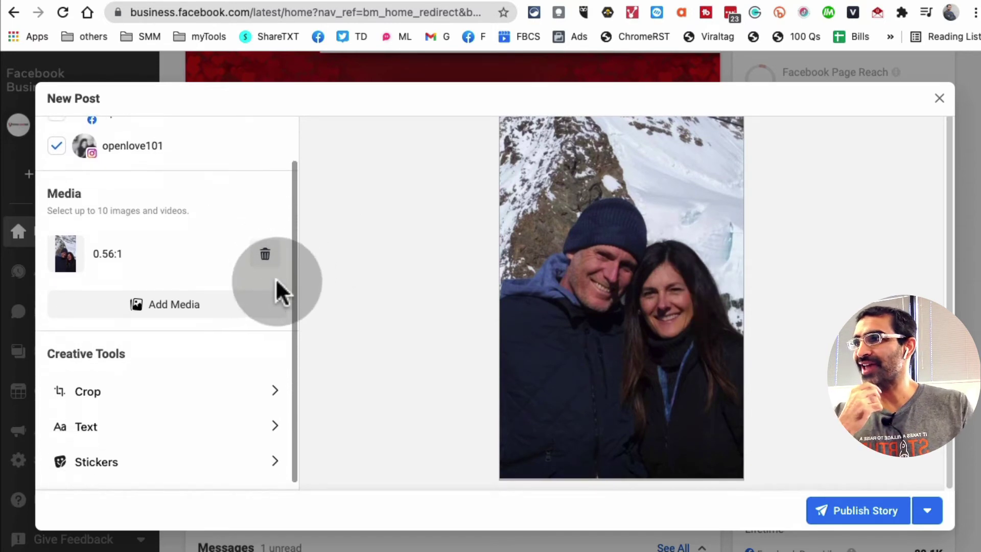
left_click(192, 438)
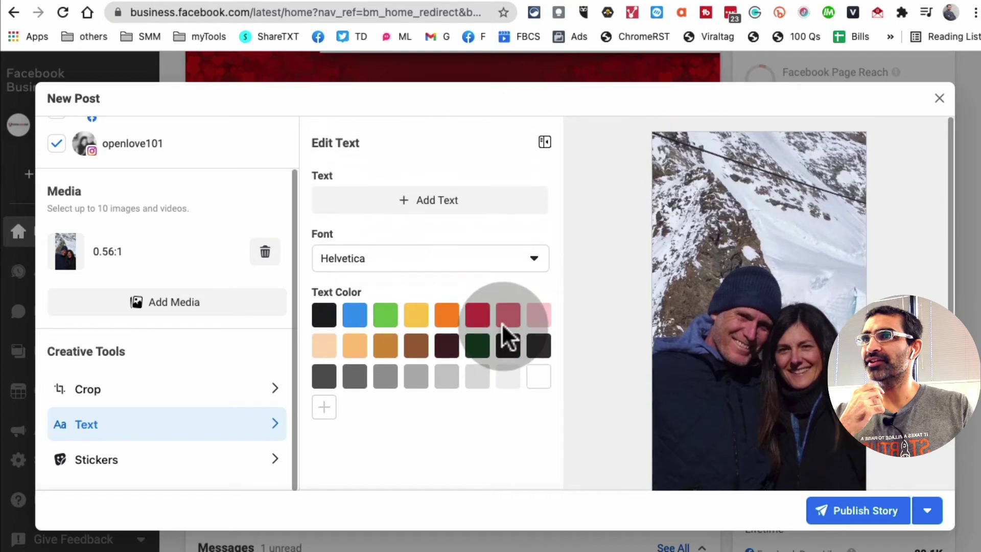
left_click(427, 200)
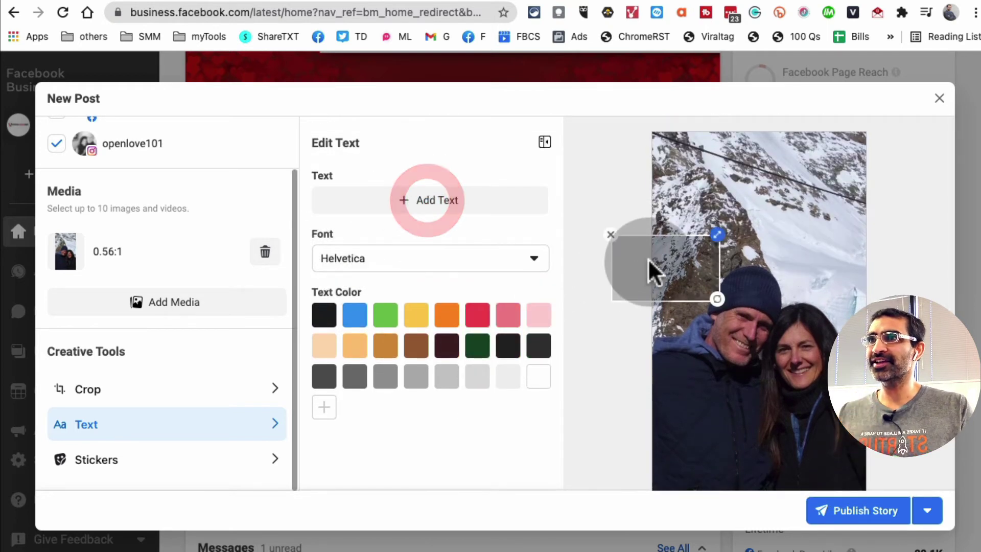
left_click_drag(648, 259, 730, 262)
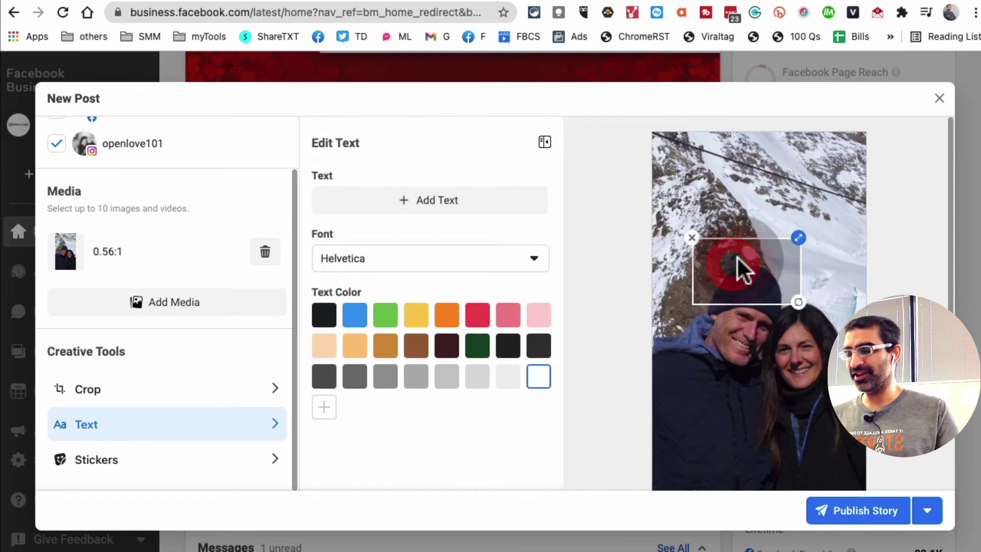
type("happy")
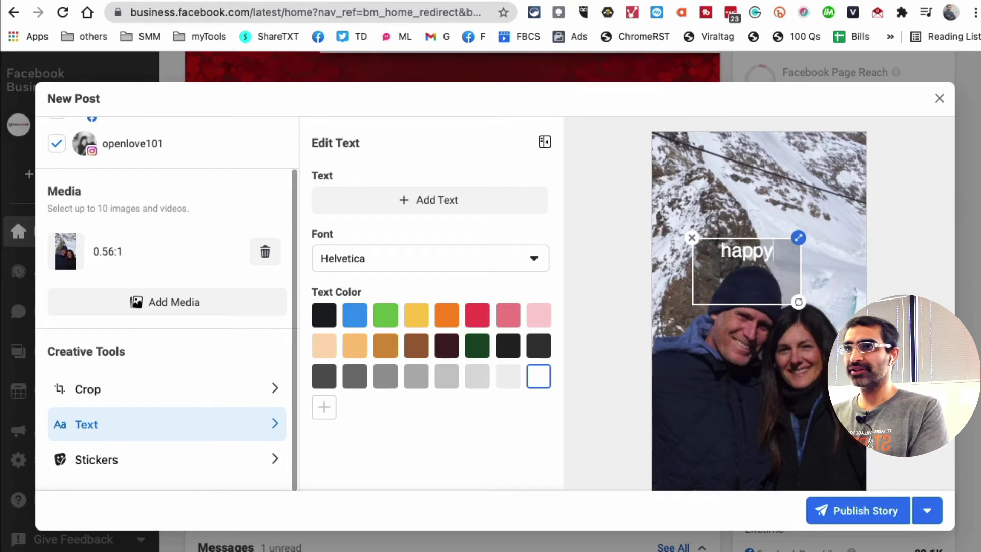
type(" satu")
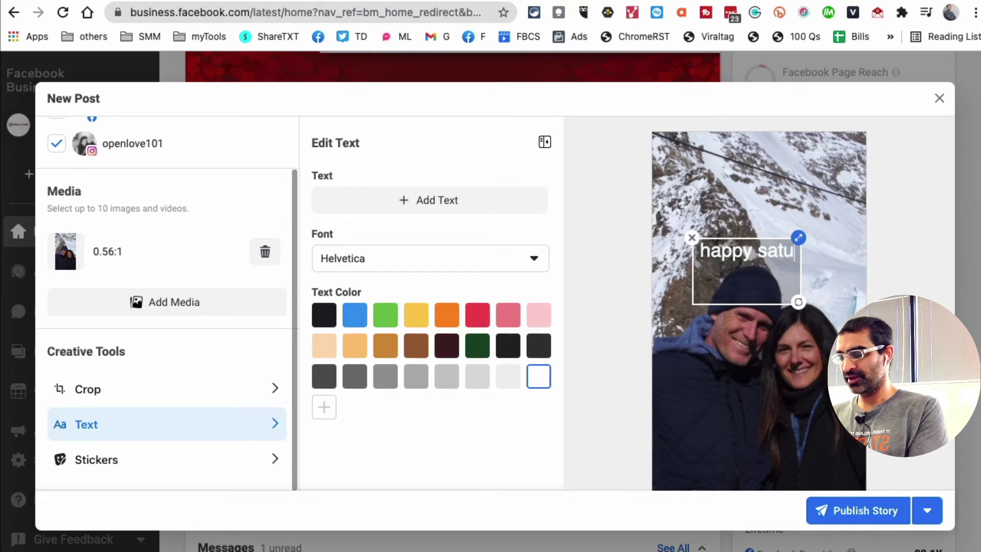
type("rday :)")
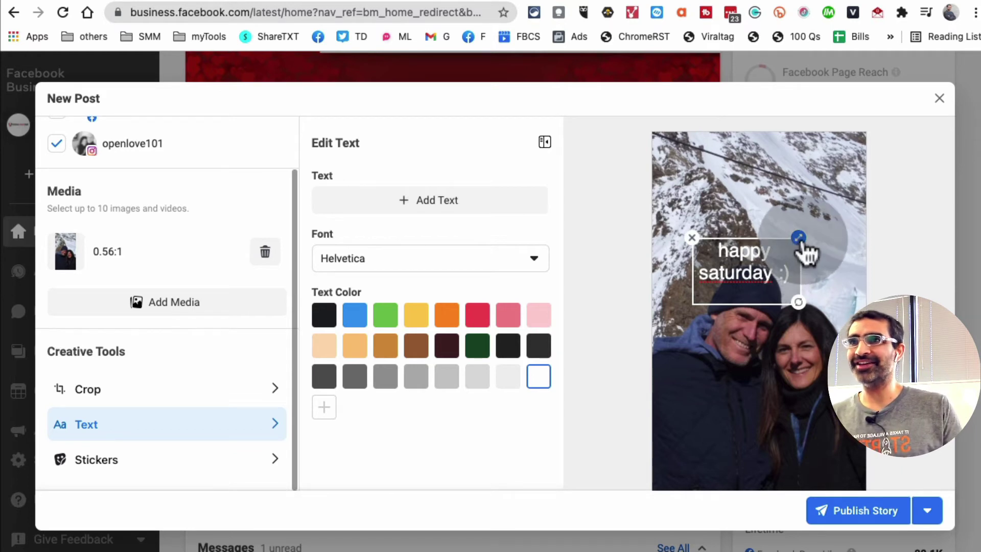
left_click_drag(799, 237, 832, 233)
left_click_drag(777, 257, 769, 224)
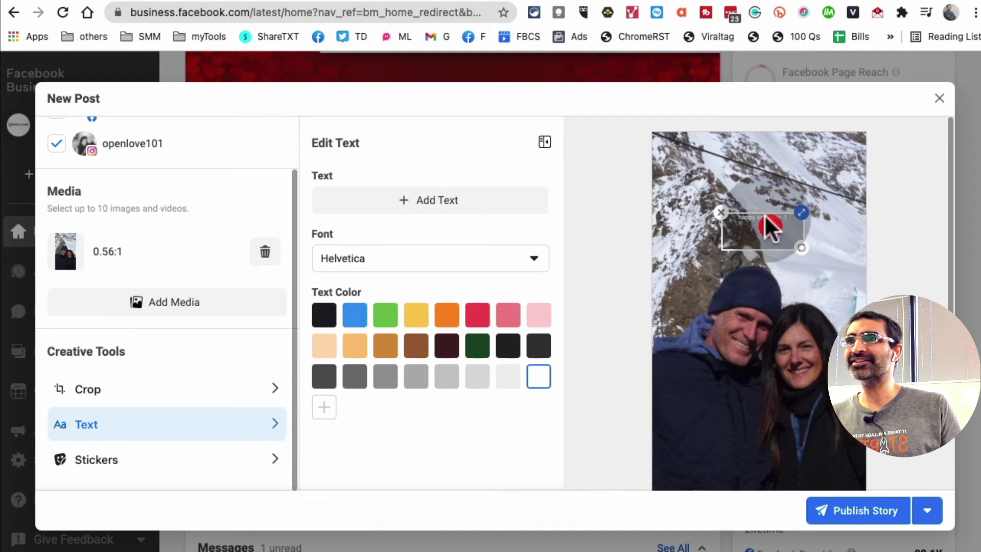
left_click(483, 312)
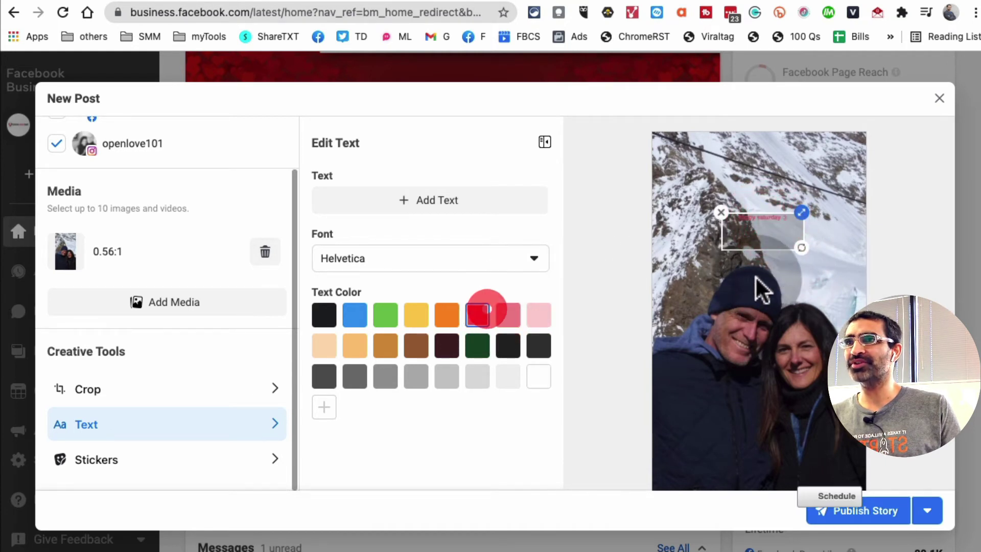
left_click(757, 285)
left_click(829, 288)
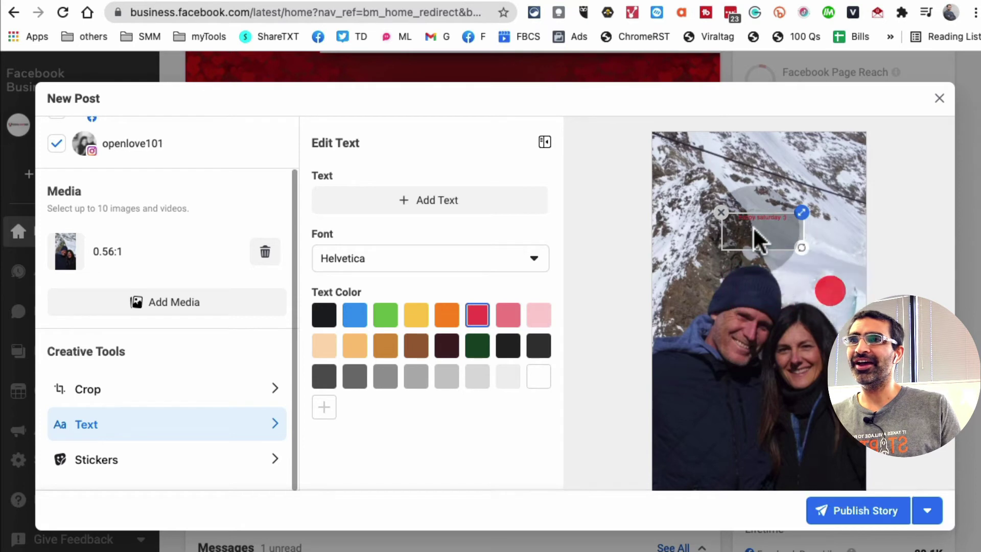
left_click(721, 212)
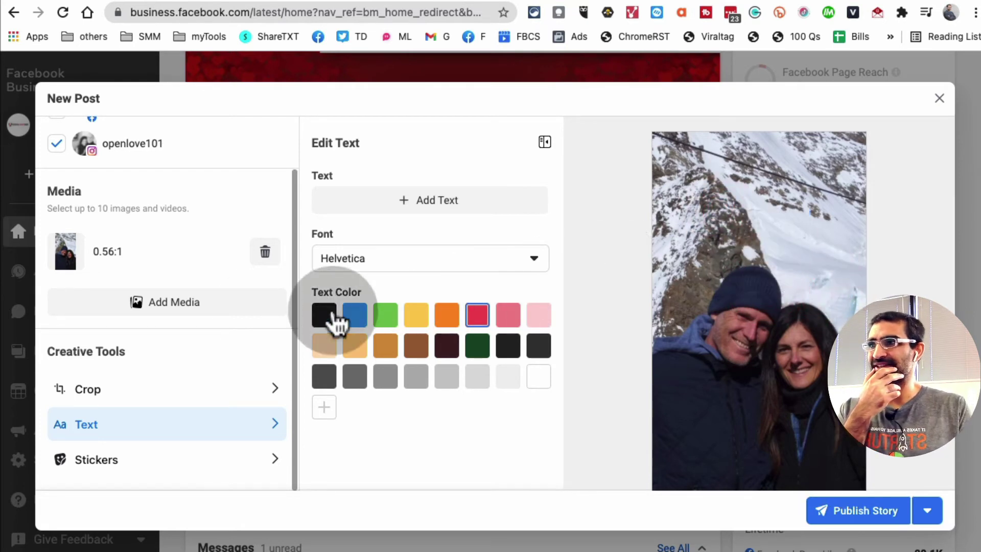
Step: Add a 'Love it' sticker, shrink it and place it above the man's hat
left_click(142, 457)
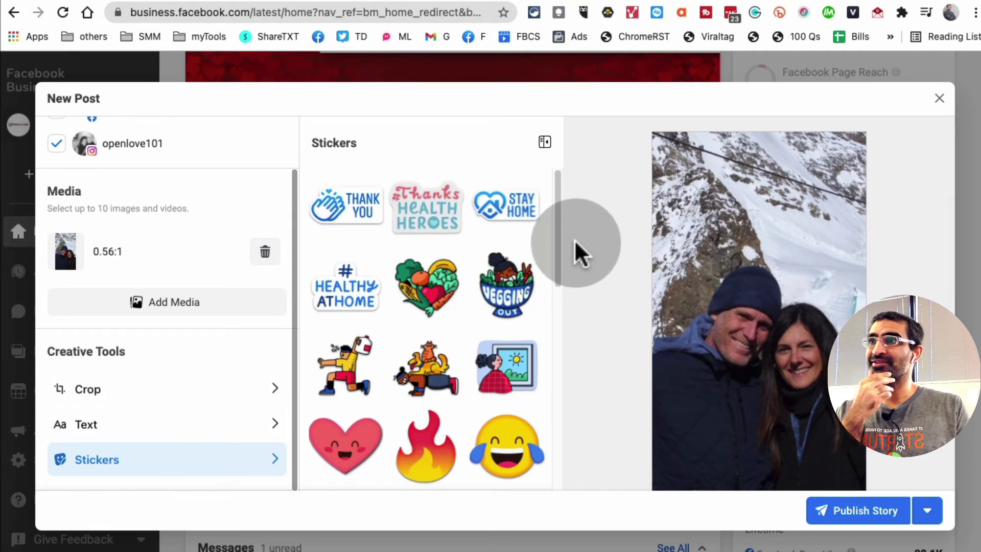
left_click_drag(558, 226, 570, 349)
left_click(532, 225)
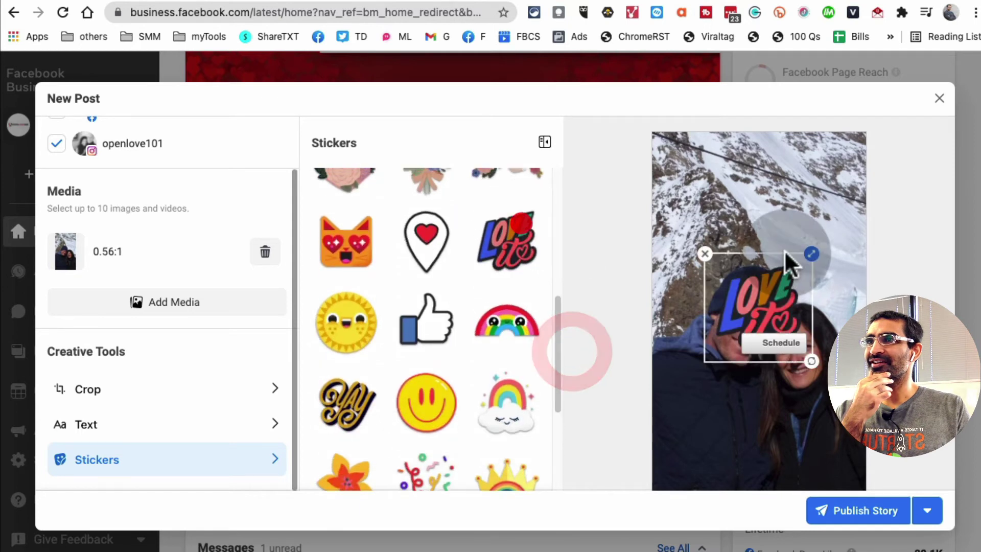
left_click_drag(807, 259, 774, 205)
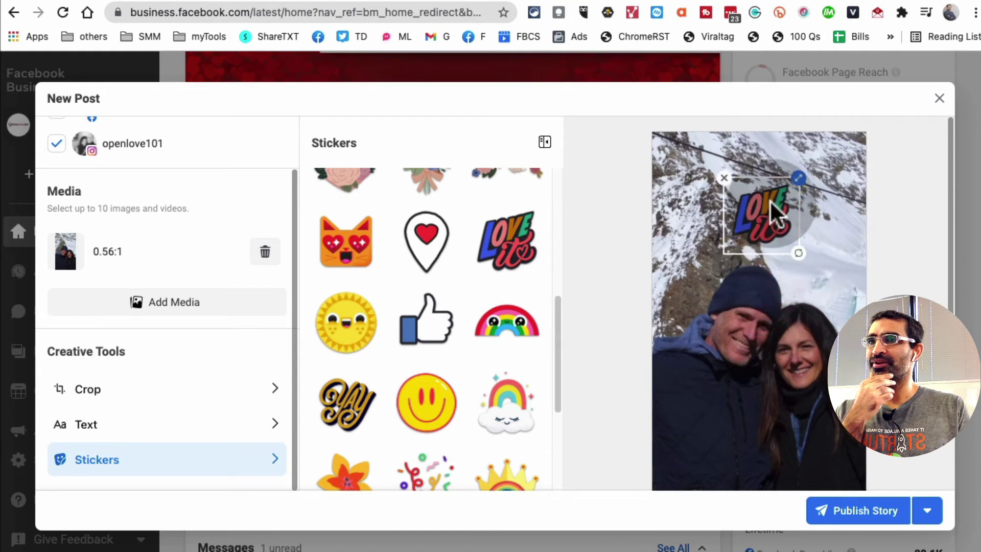
scroll(416, 332, "down", 3)
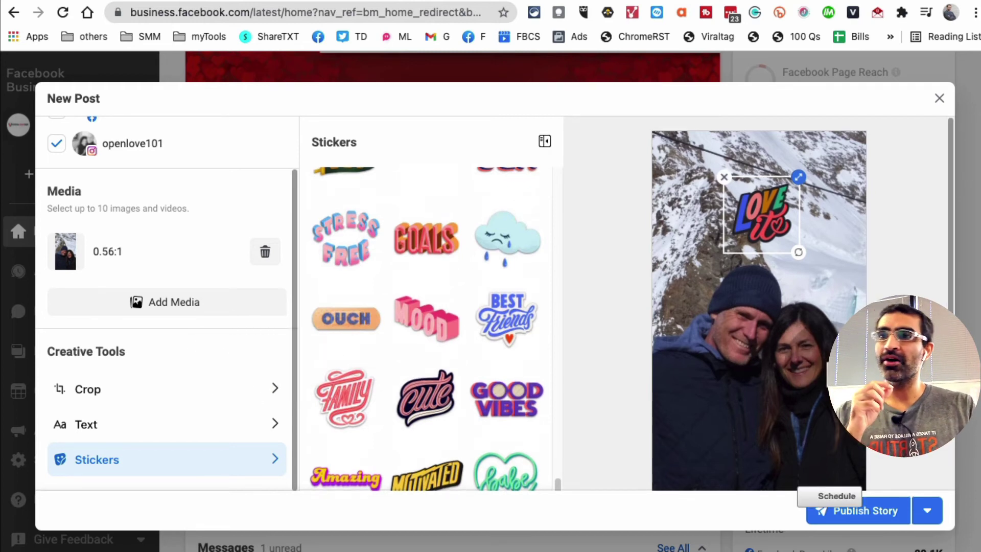
scroll(798, 363, "down", 3)
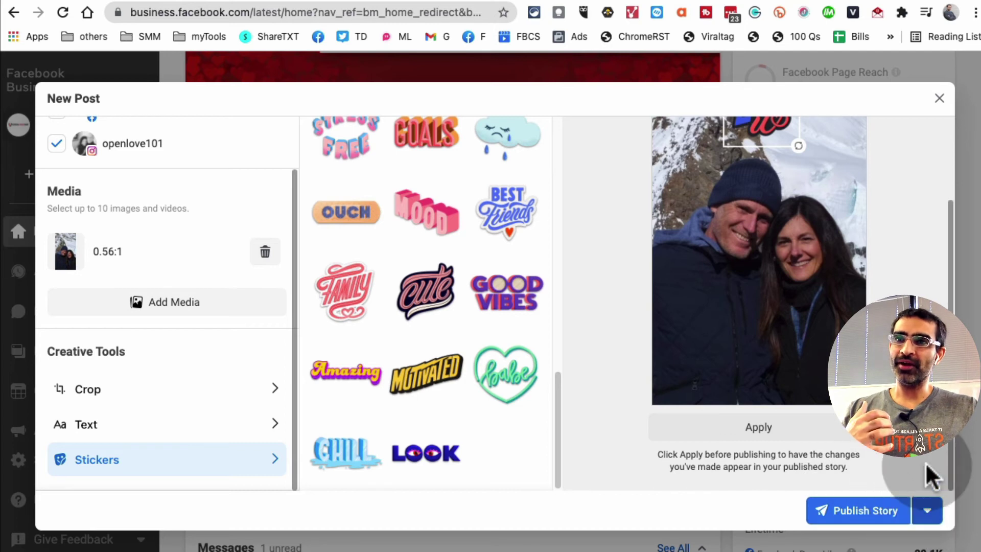
Step: Schedule the story to publish on Jul 24, 2021 at 03:26 PM
left_click(928, 510)
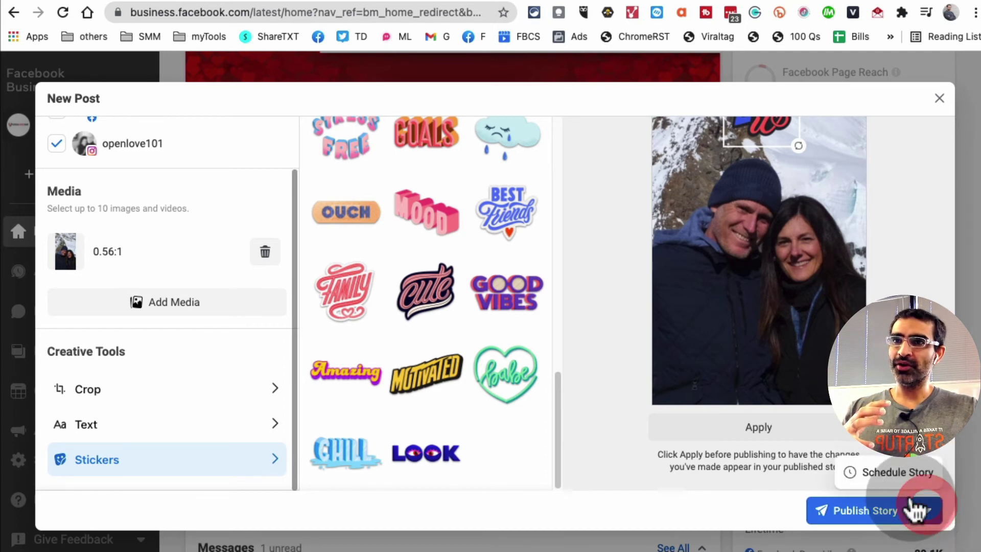
left_click(892, 475)
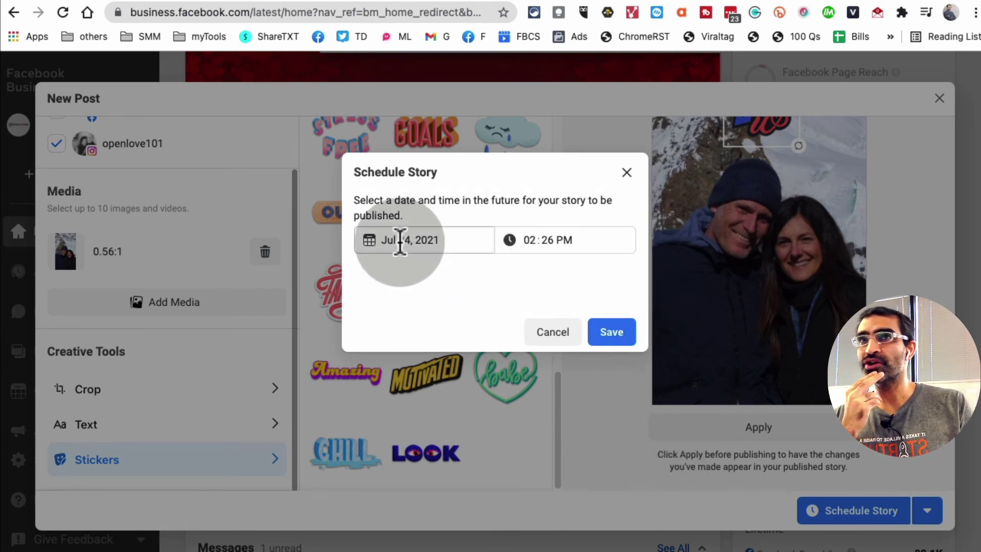
left_click(534, 242)
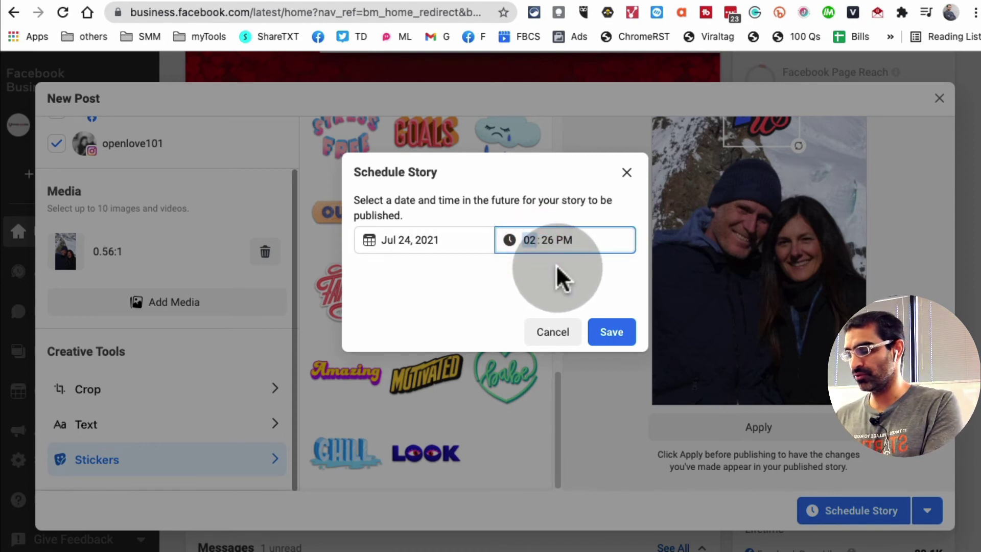
key("Up")
left_click(620, 334)
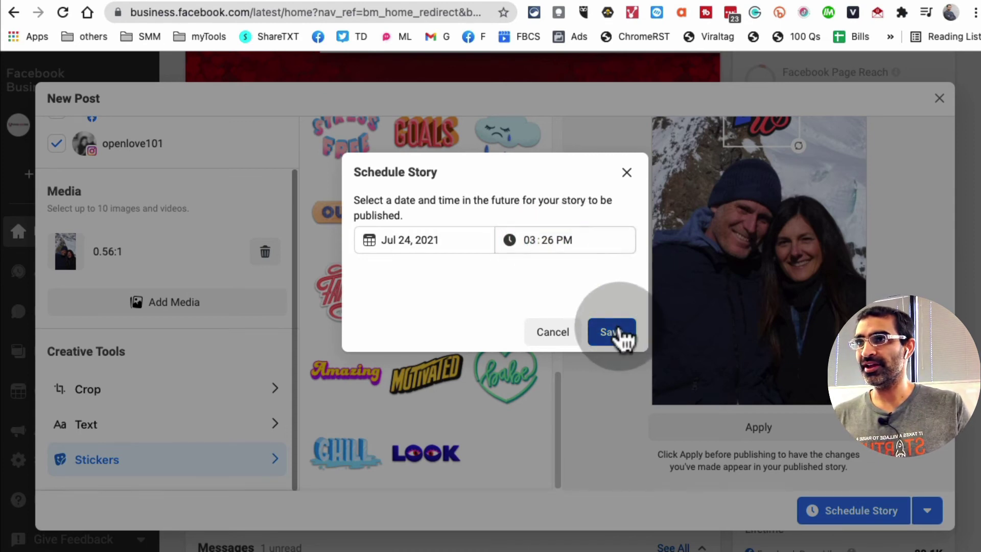
left_click(619, 333)
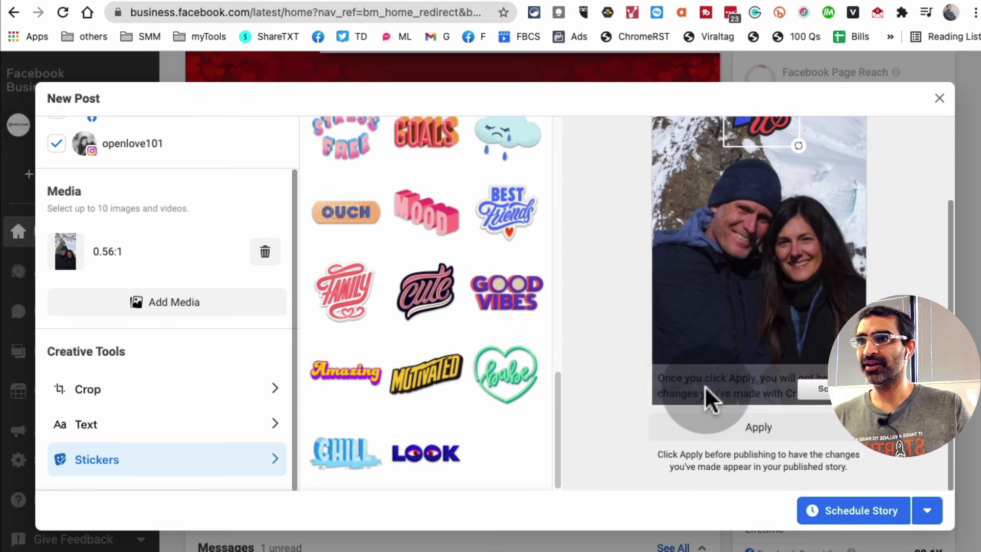
left_click(869, 510)
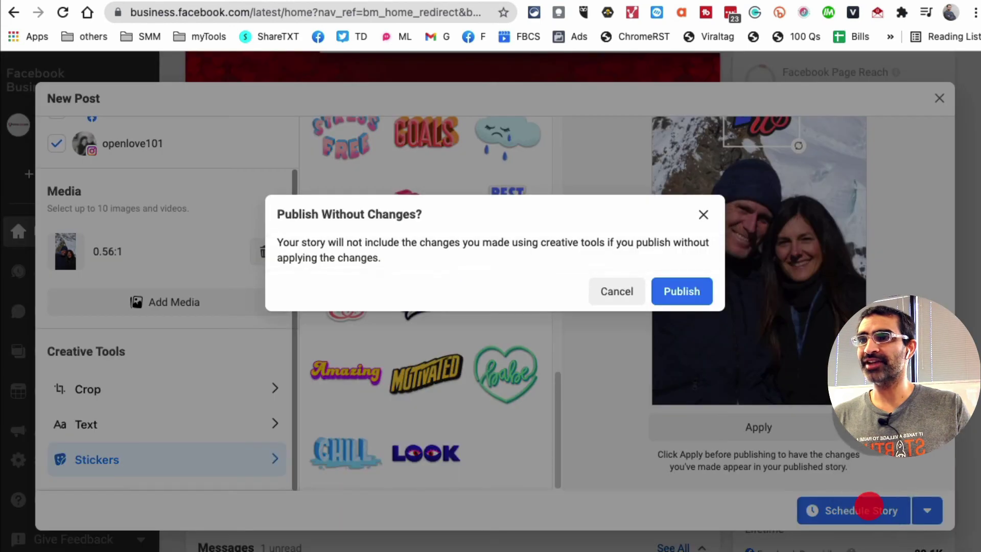
Step: Confirm publishing the scheduled story without the creative-tool changes
left_click(684, 294)
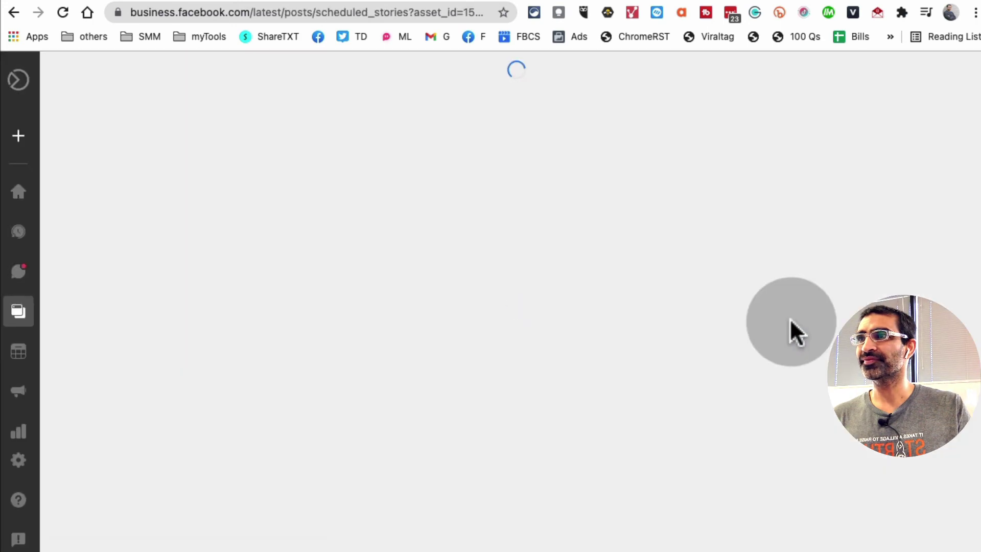